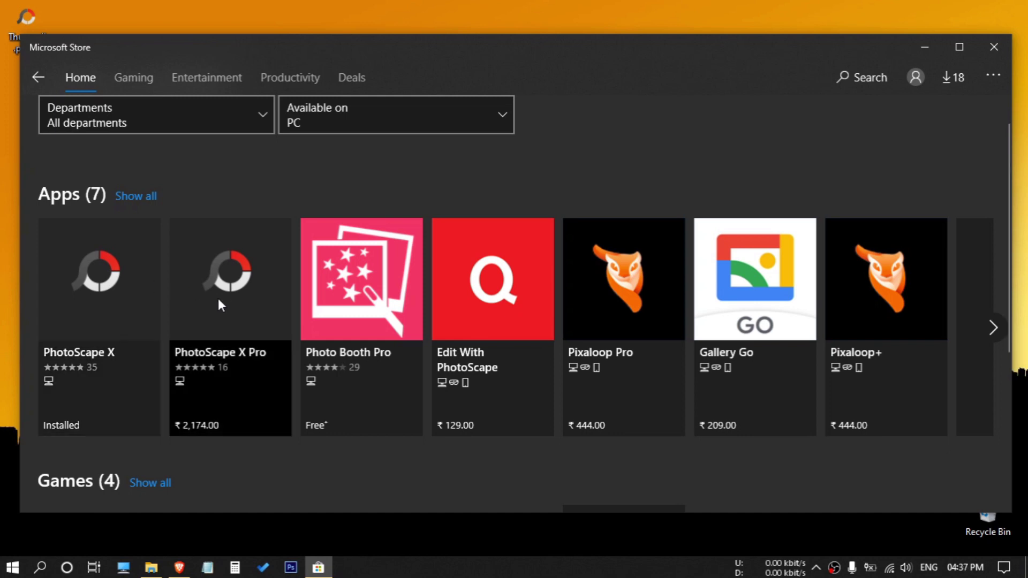
Open the PhotoScape X product page in Microsoft Store and check that it is installed.
click(85, 282)
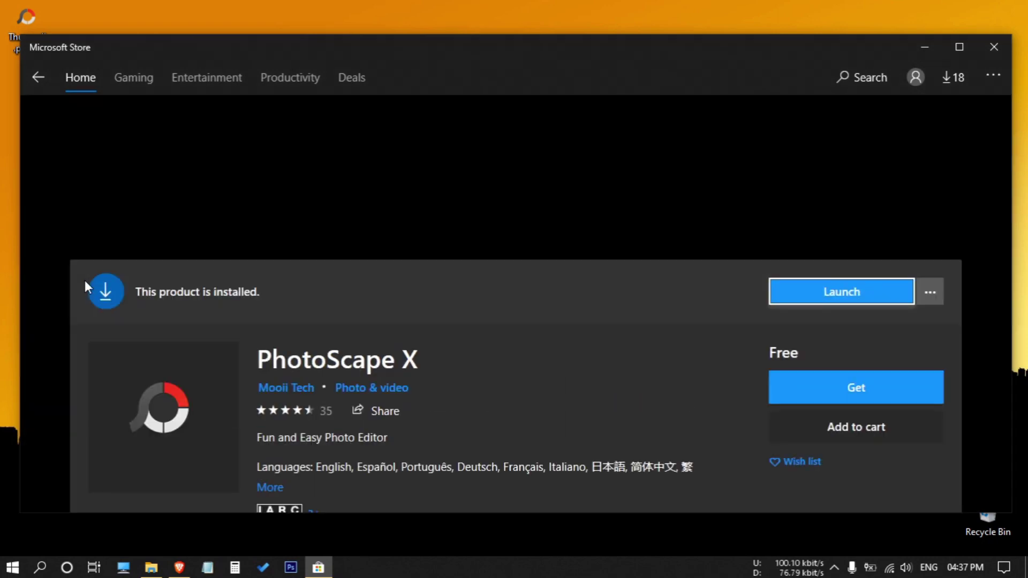
scroll(85, 280, down, 3)
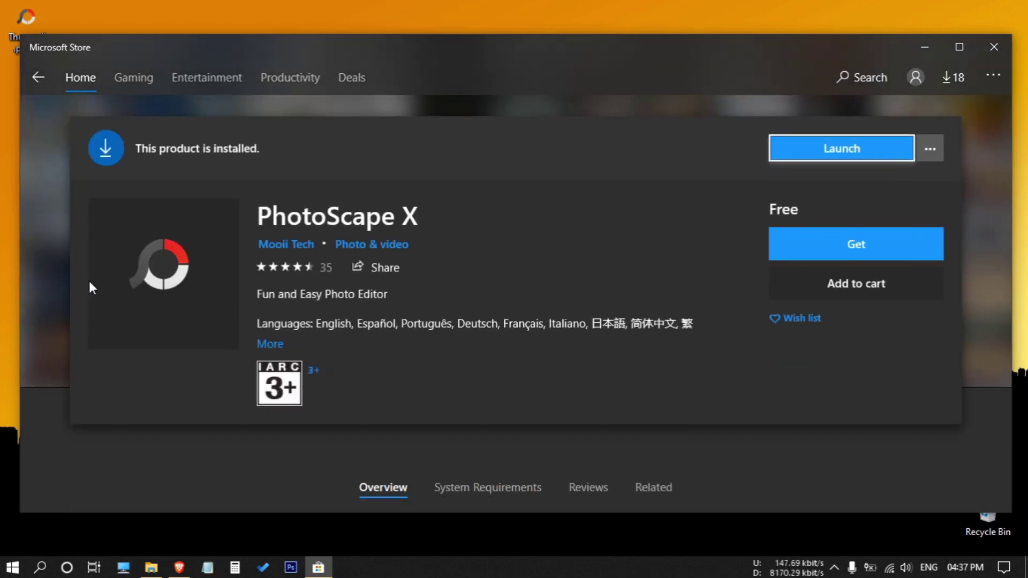
Minimize the Microsoft Store window and then the browser window.
click(917, 50)
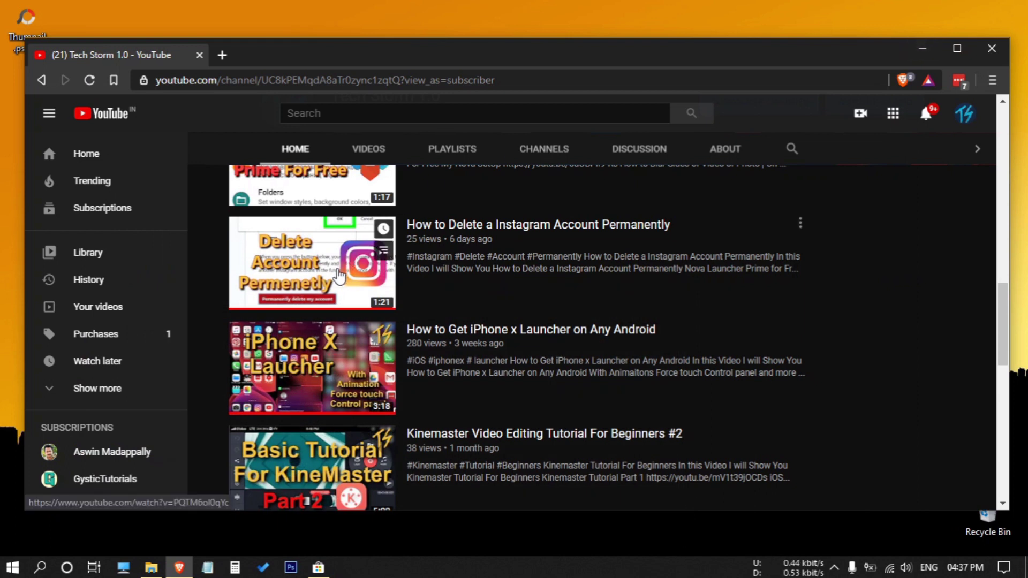
click(918, 51)
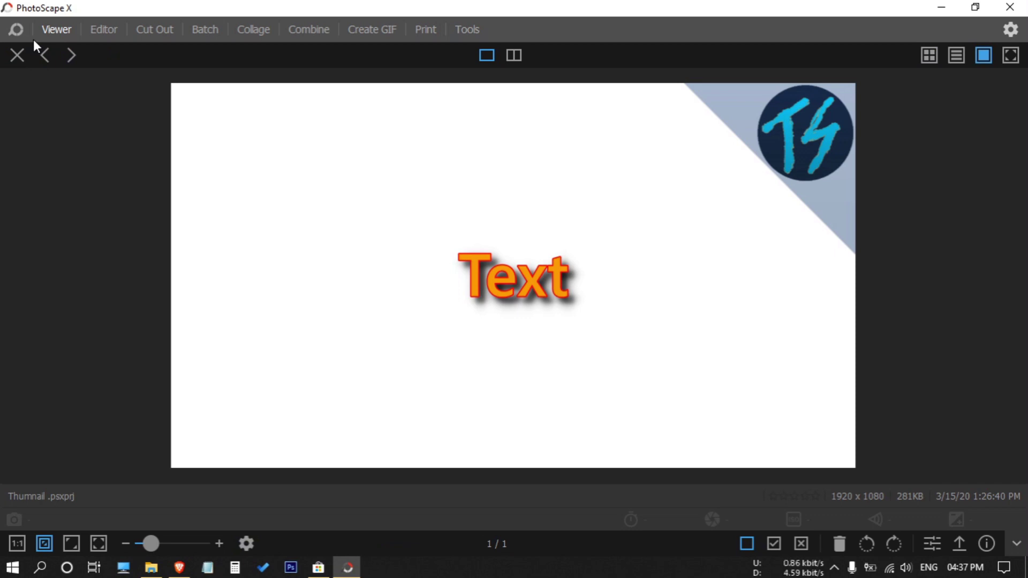
Switch the thumbnail template into the Editor and show the Insert tools.
click(107, 25)
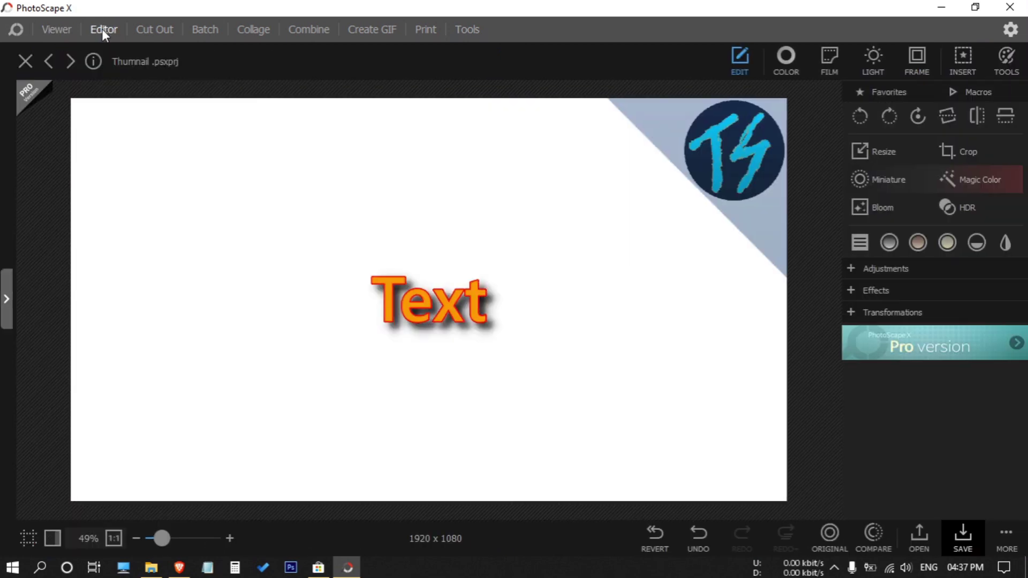
click(960, 69)
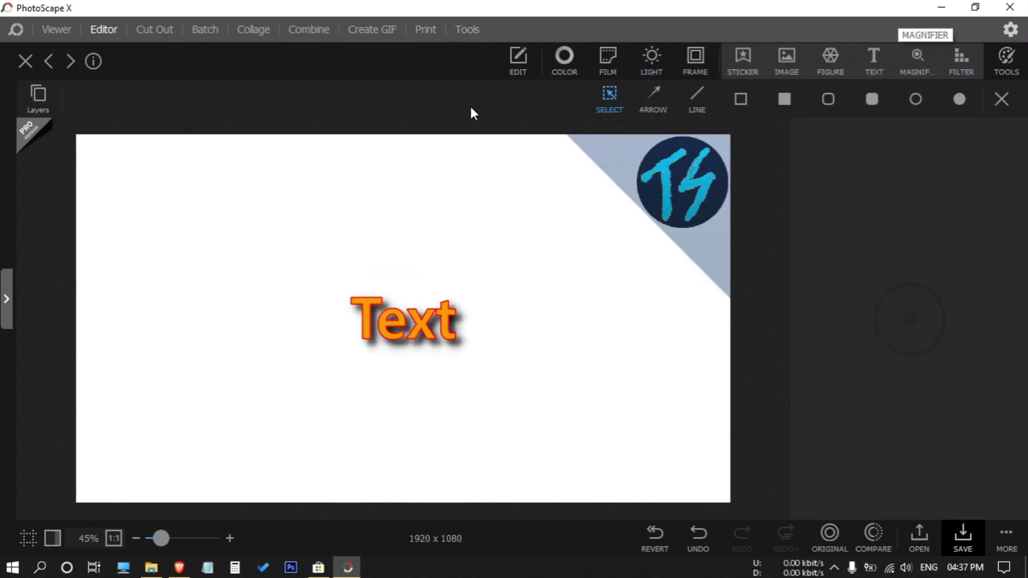
Drag the Instagram screenshot and Instagram logo from Downloads onto the canvas.
click(151, 568)
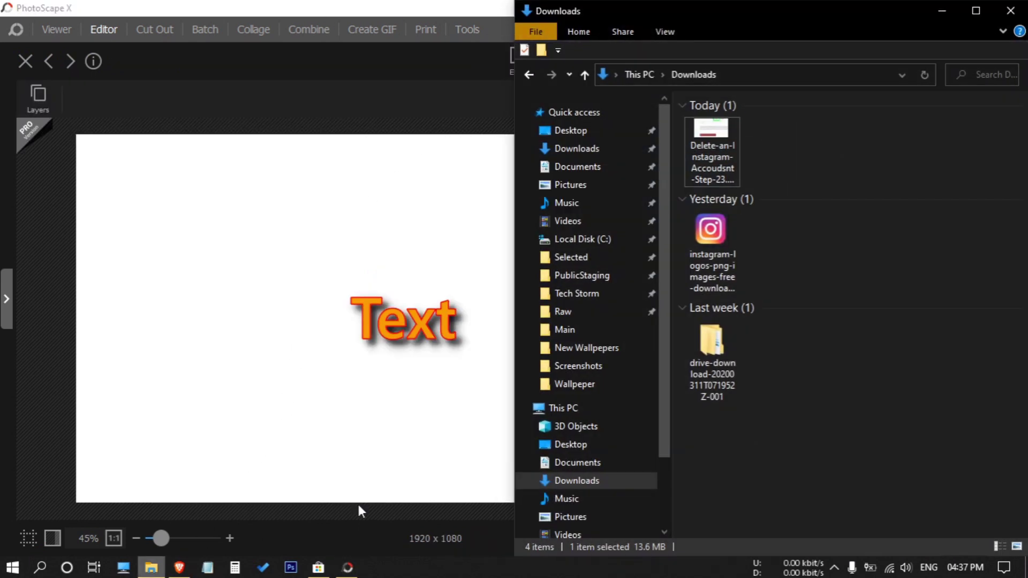
drag(780, 148, 712, 243)
drag(702, 149, 333, 295)
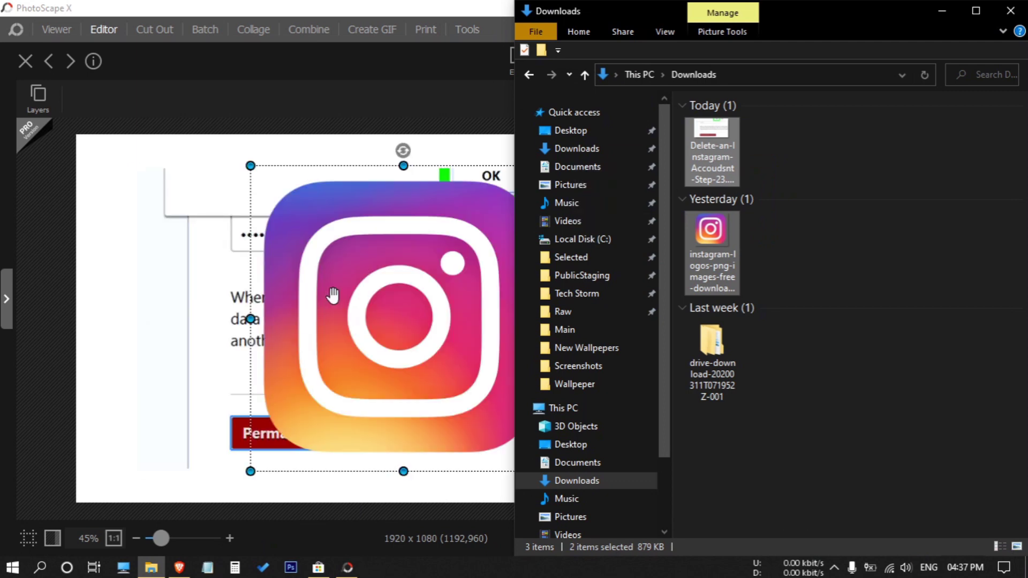
click(931, 11)
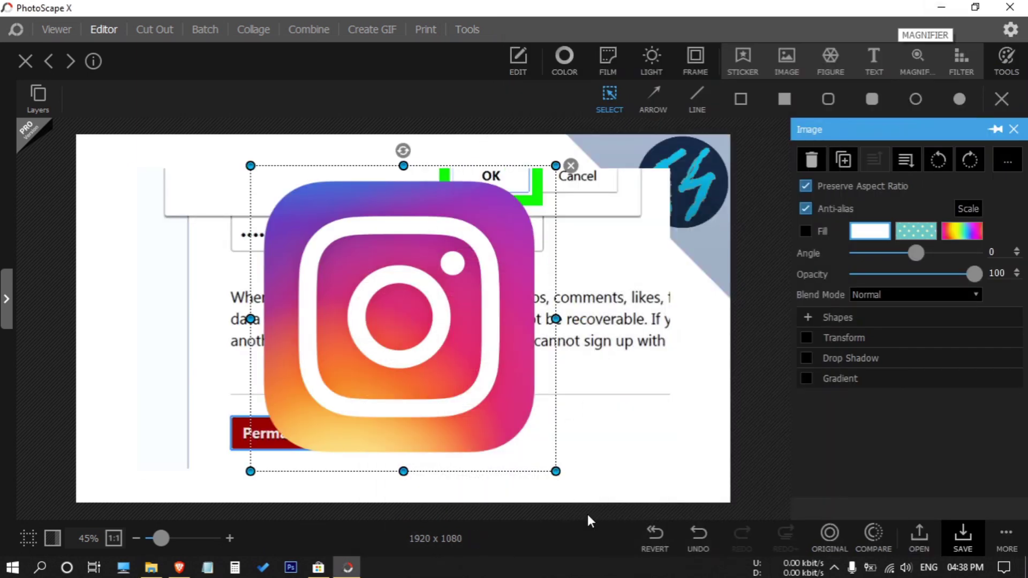
Shrink the Instagram logo, scale the screenshot to Fill, and reorder the layers.
drag(555, 471, 654, 336)
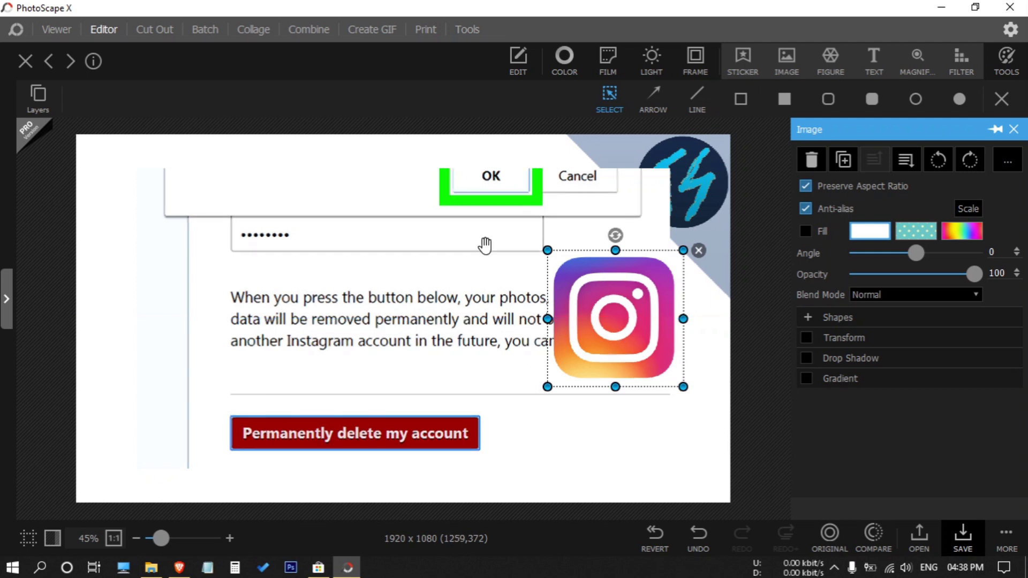
click(412, 225)
right_click(412, 224)
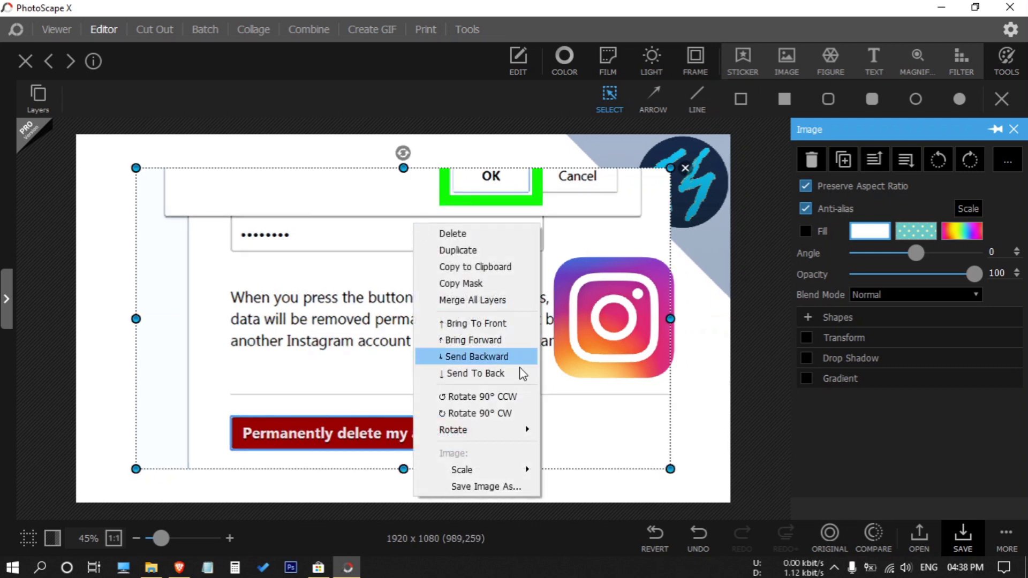
mouse_move(516, 470)
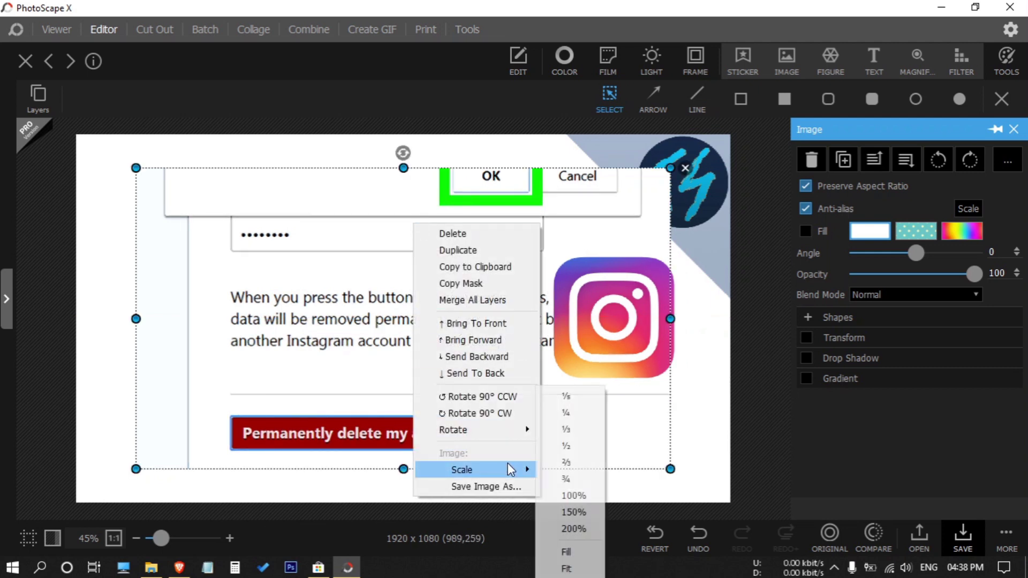
click(576, 557)
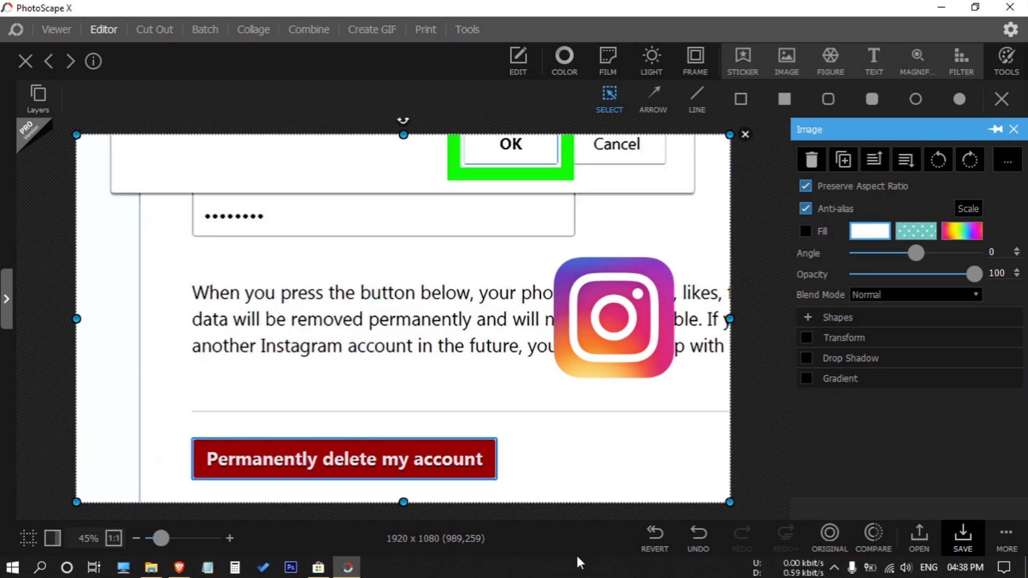
click(46, 102)
drag(36, 153, 33, 125)
Hide the TS logo layer and move the text layer to the top.
click(61, 130)
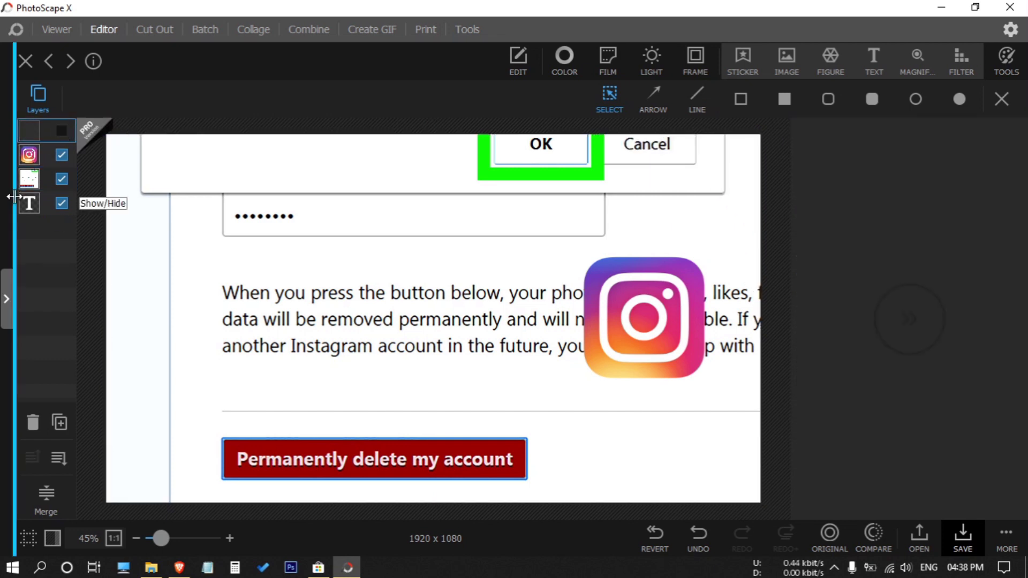
click(42, 204)
drag(44, 143, 44, 144)
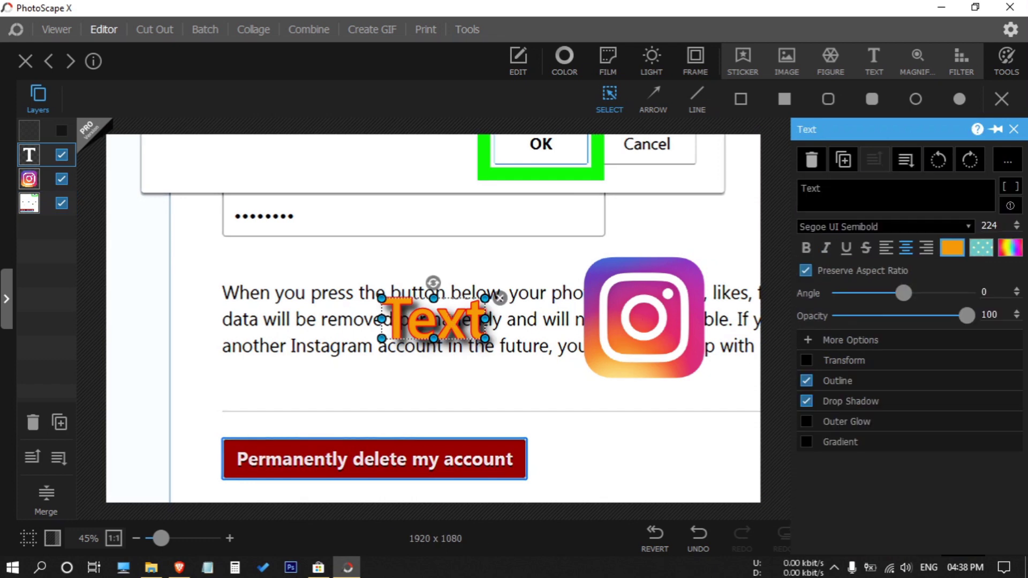
Change the text to 'Delete / Account / Permenetly' on three lines at size 300.
click(856, 194)
text(Delete)
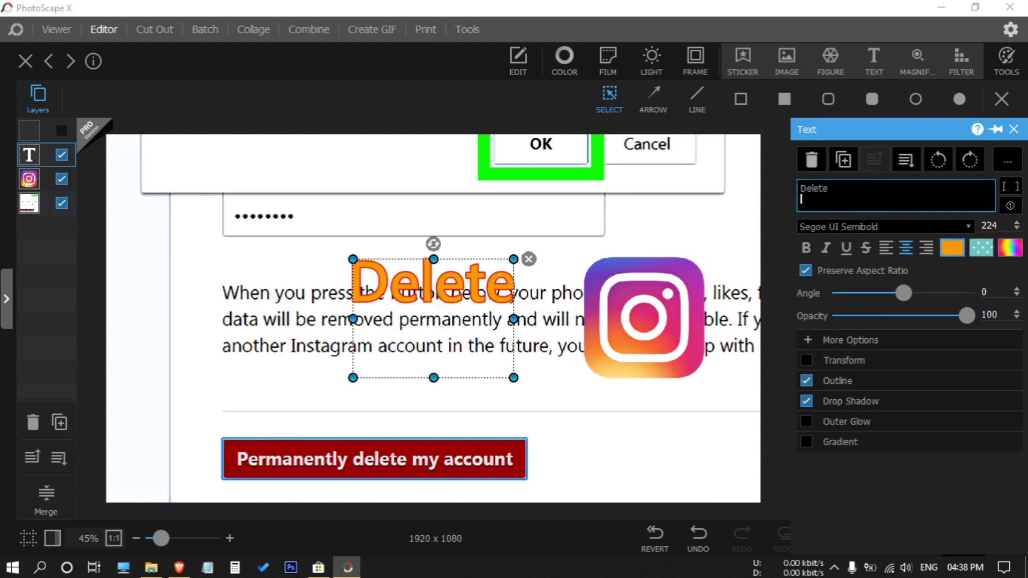
key(Return)
text(Account)
key(Return)
text(Permenetly)
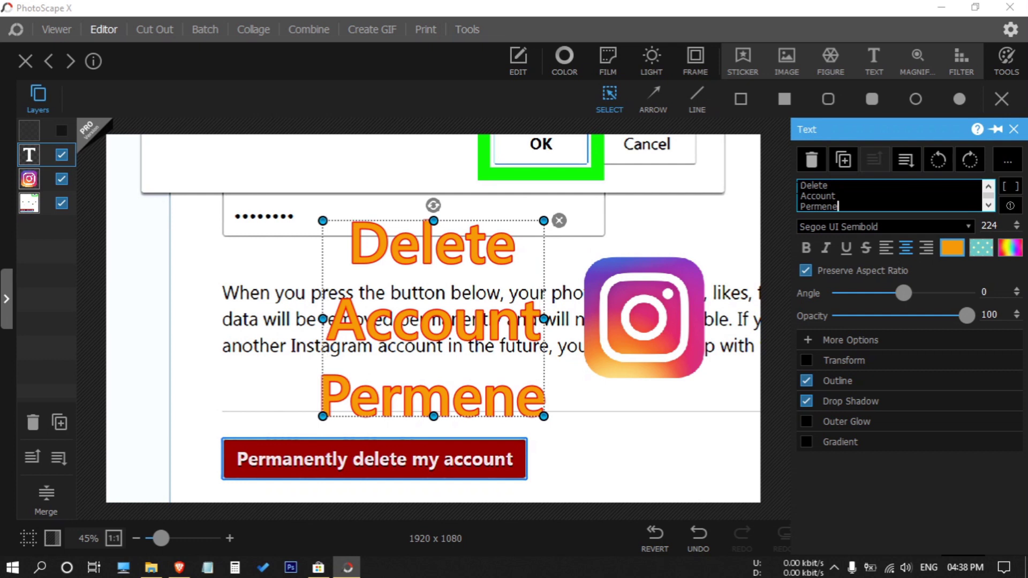
text(300)
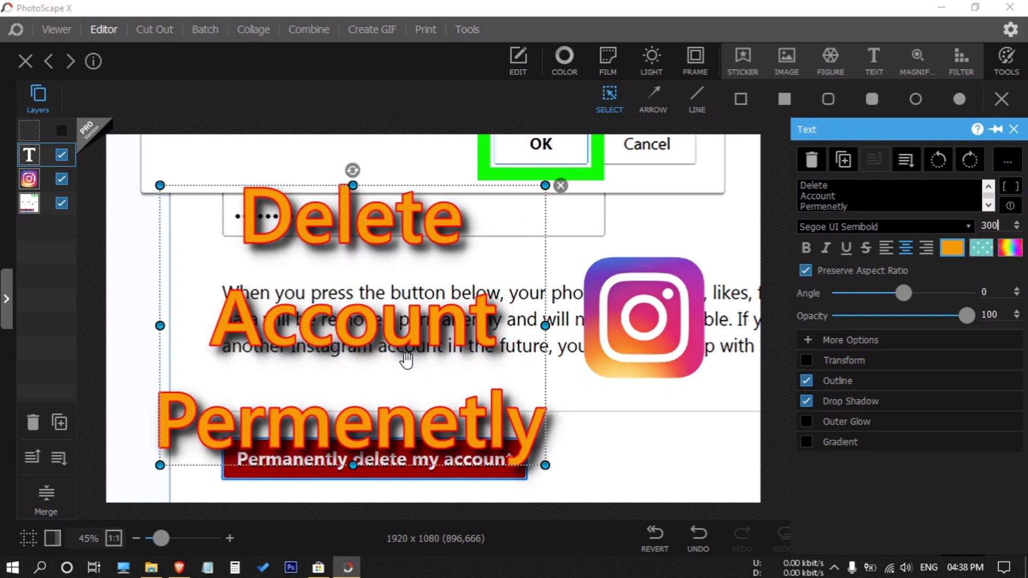
Reposition the text and Instagram logo, and make the TS logo layer visible again.
drag(406, 361, 386, 359)
click(643, 316)
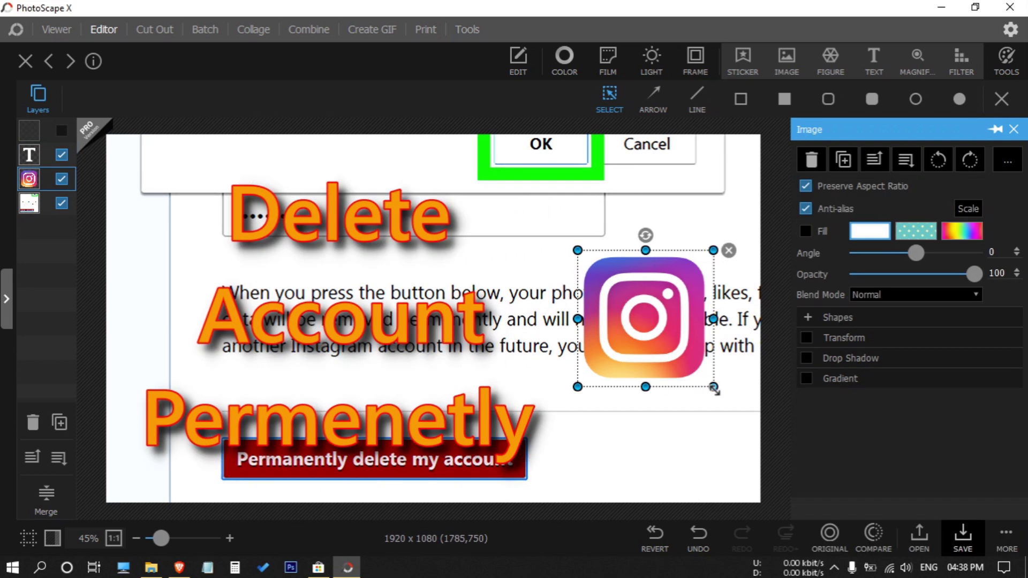
drag(714, 389, 712, 396)
click(353, 321)
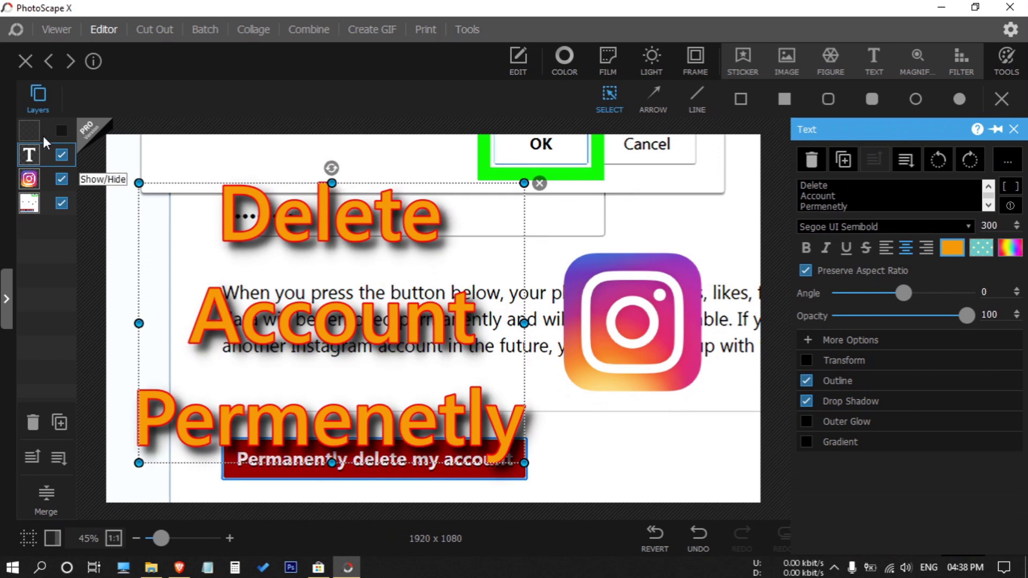
click(62, 131)
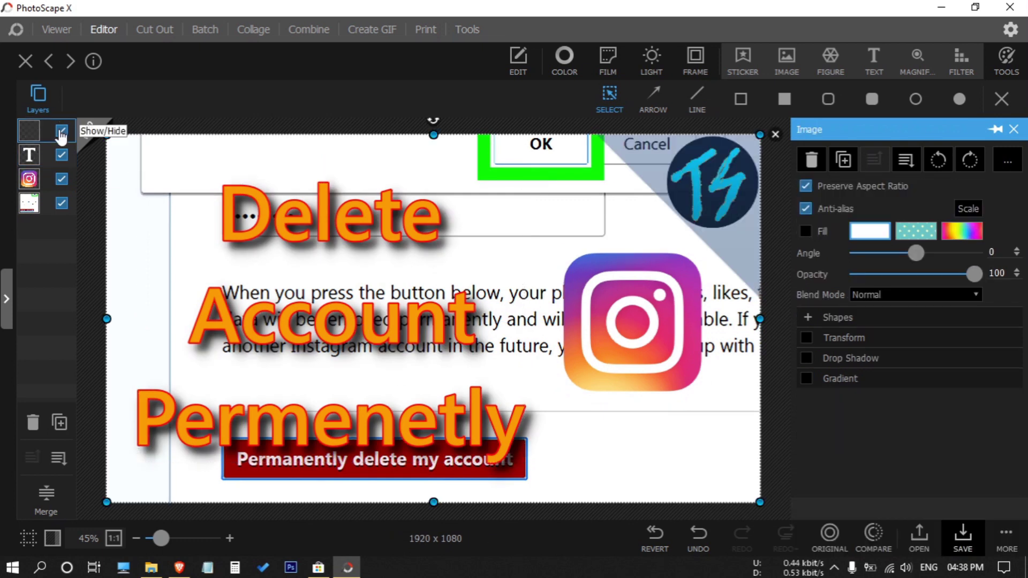
Save the thumbnail as the JPEG 'Thumnail .jpg' on the Desktop.
click(951, 536)
click(310, 242)
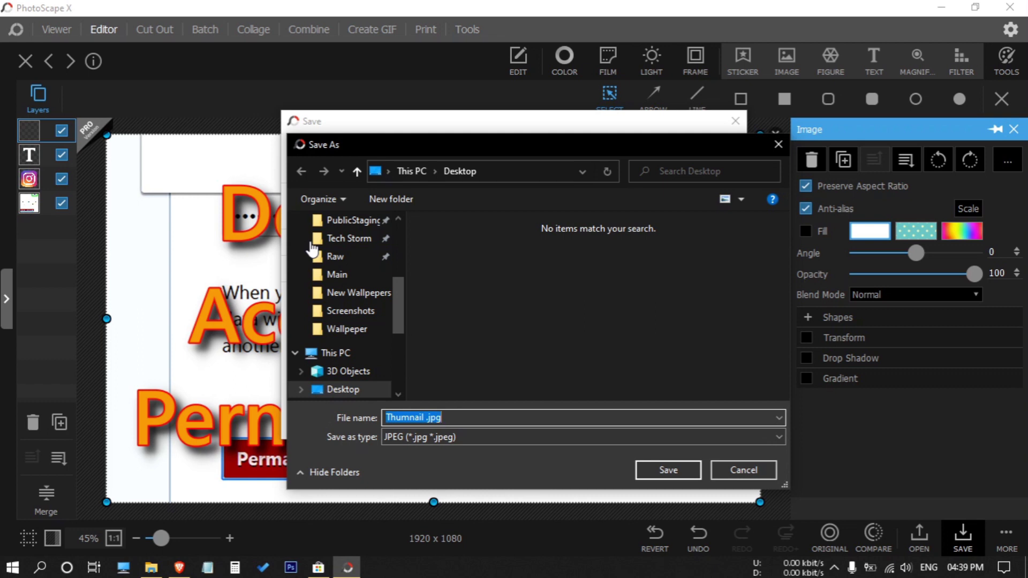
click(689, 470)
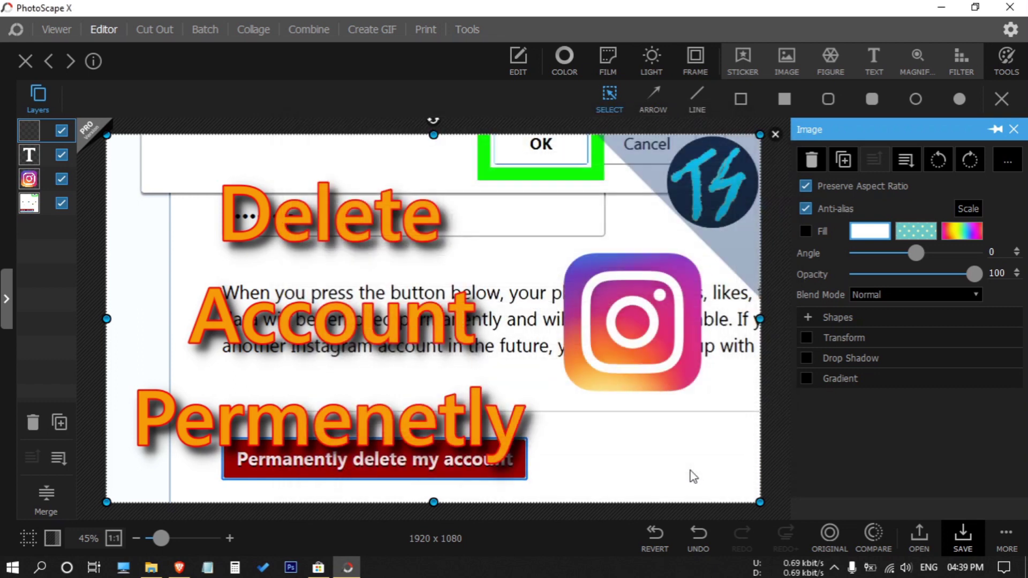
click(931, 7)
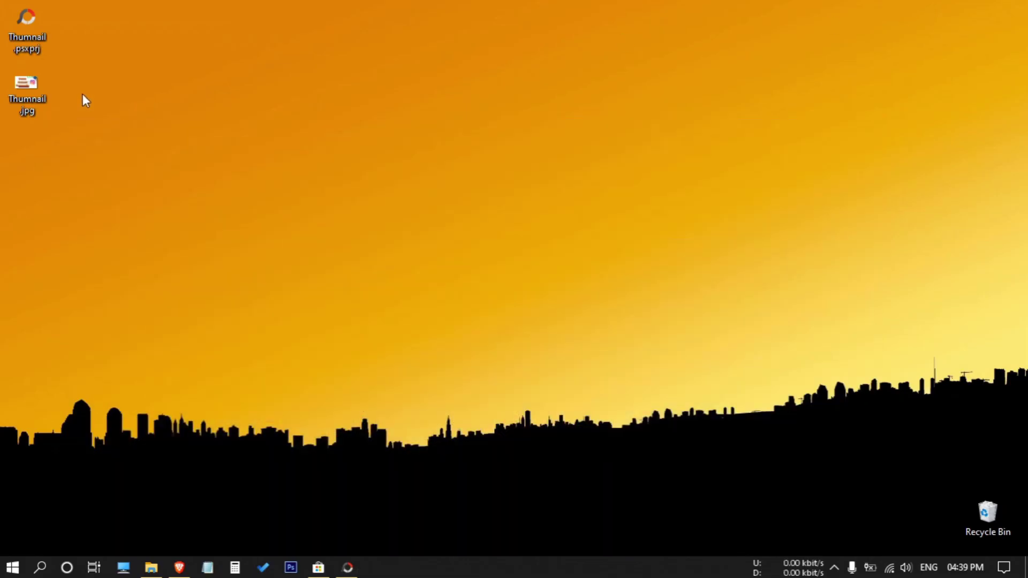
double_click(7, 97)
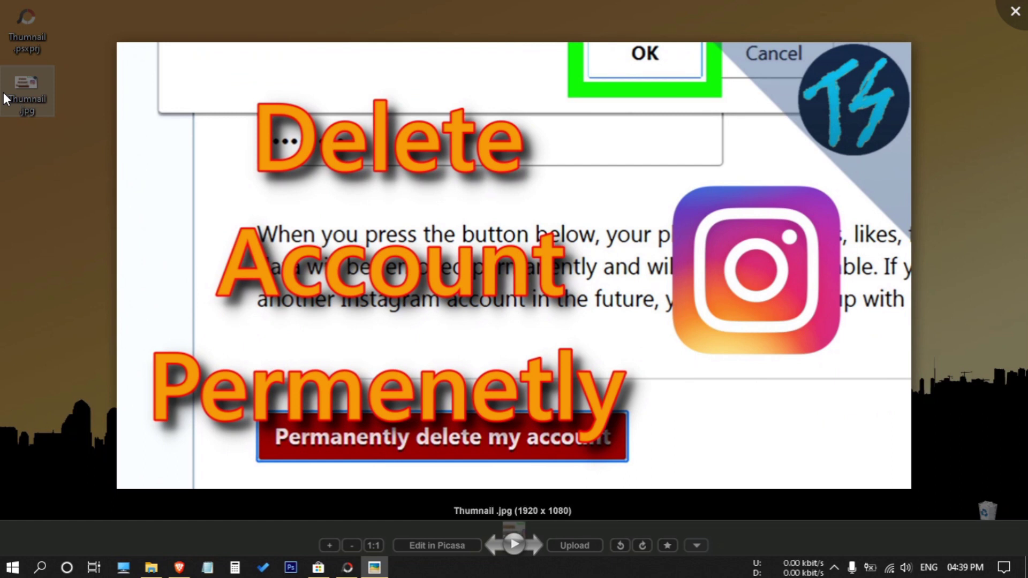
key(Escape)
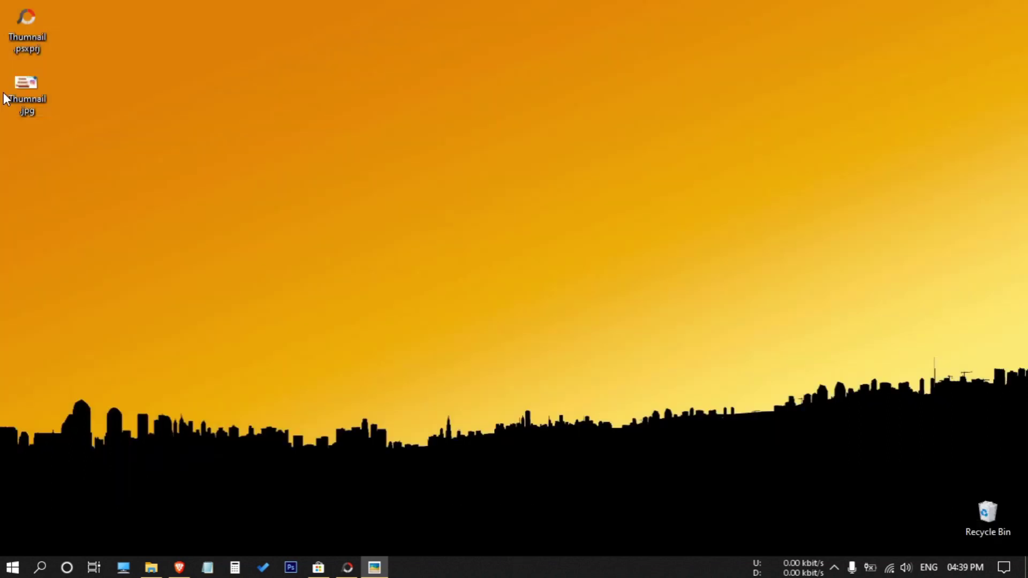
Launch PhotoScape X from the Start menu.
key(super)
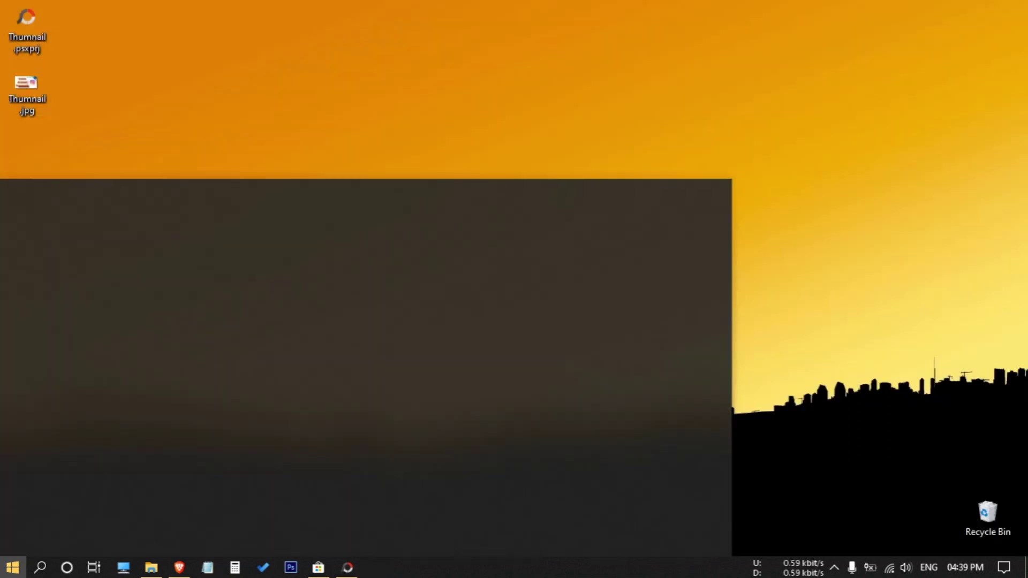
scroll(616, 460, down, 3)
click(623, 460)
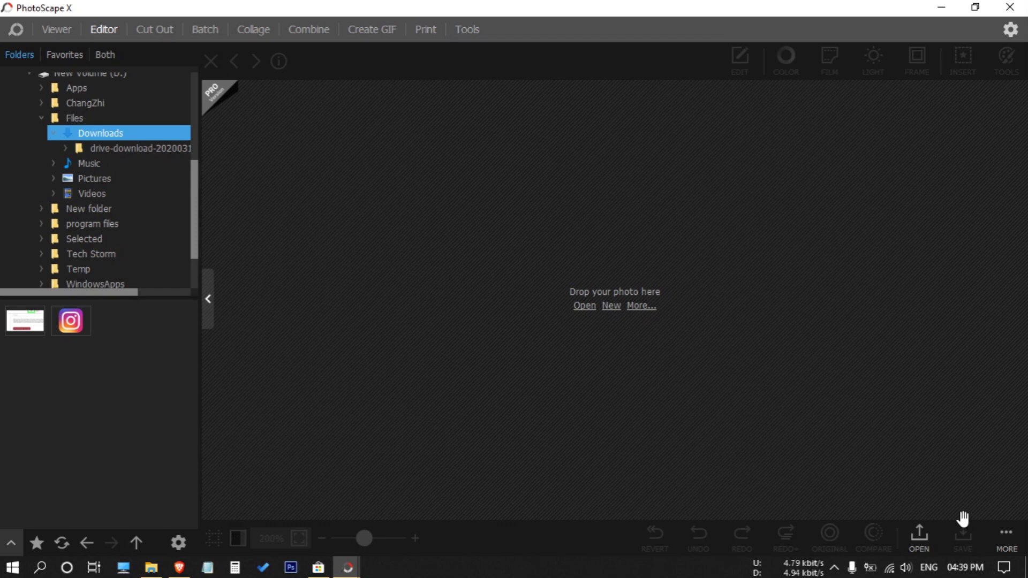
Create a new blank white 1920 x 1080 canvas.
click(998, 540)
click(926, 282)
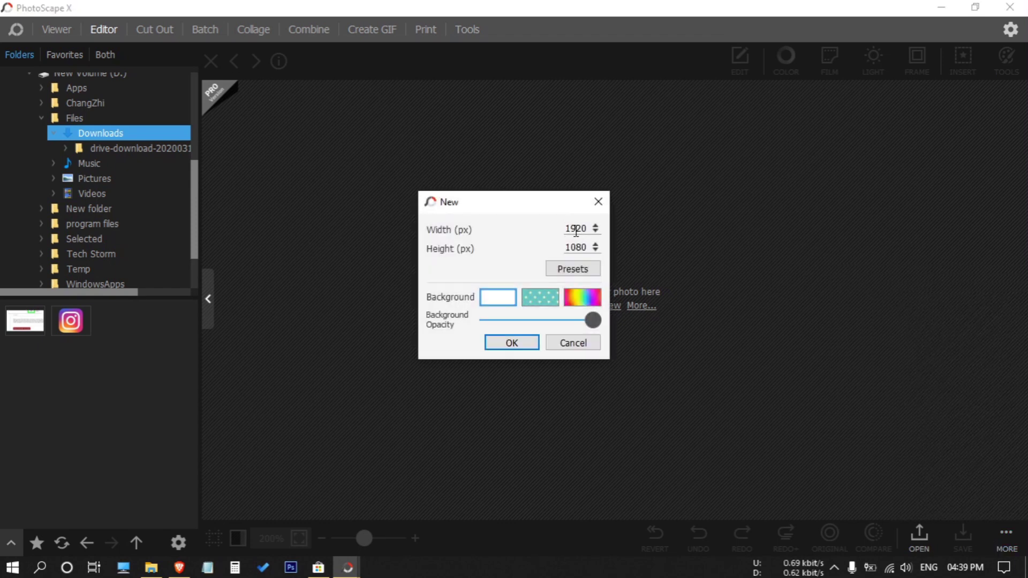
click(513, 343)
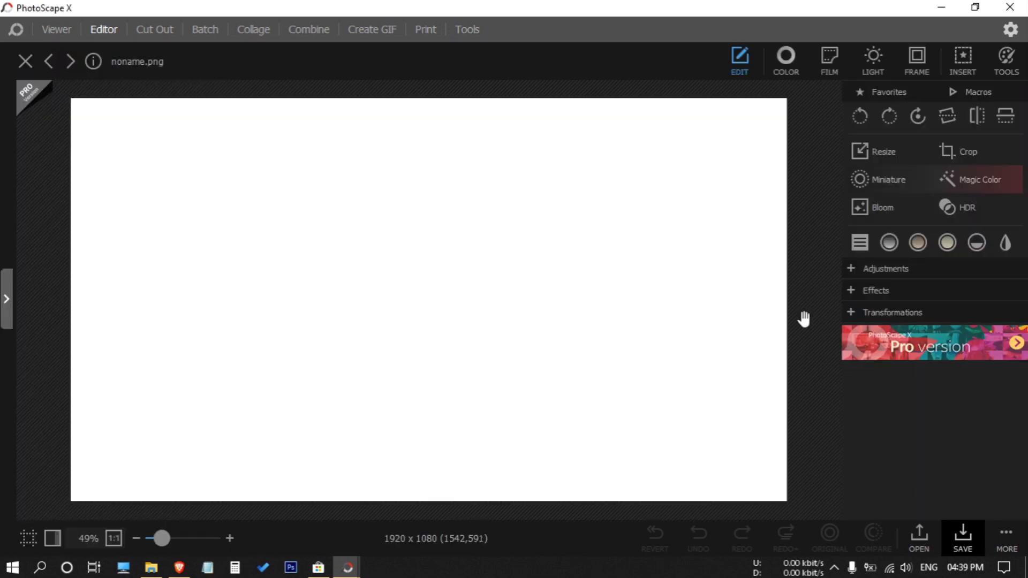
Insert a text object in Segoe UI Semibold, coloured orange.
click(962, 56)
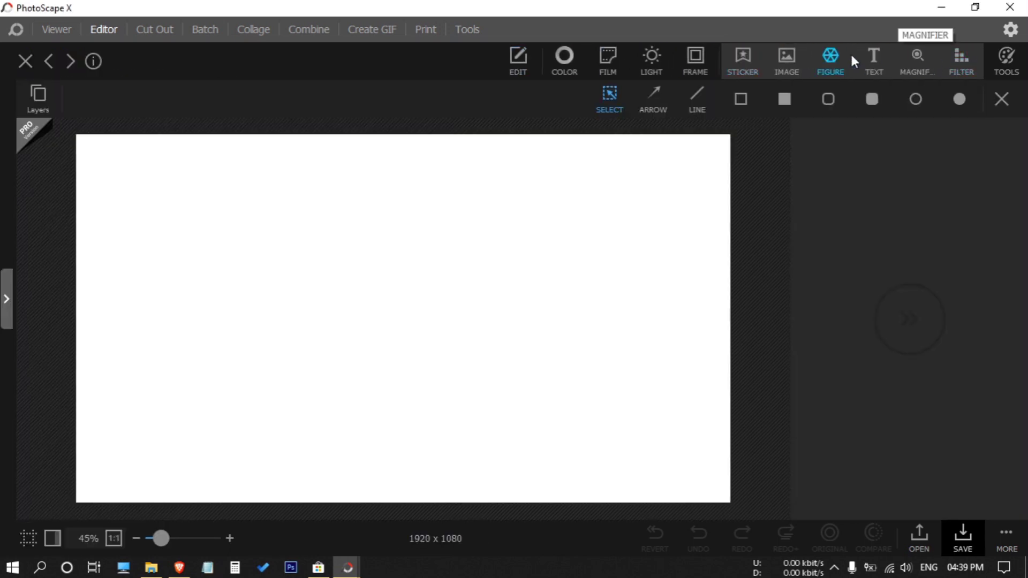
click(882, 59)
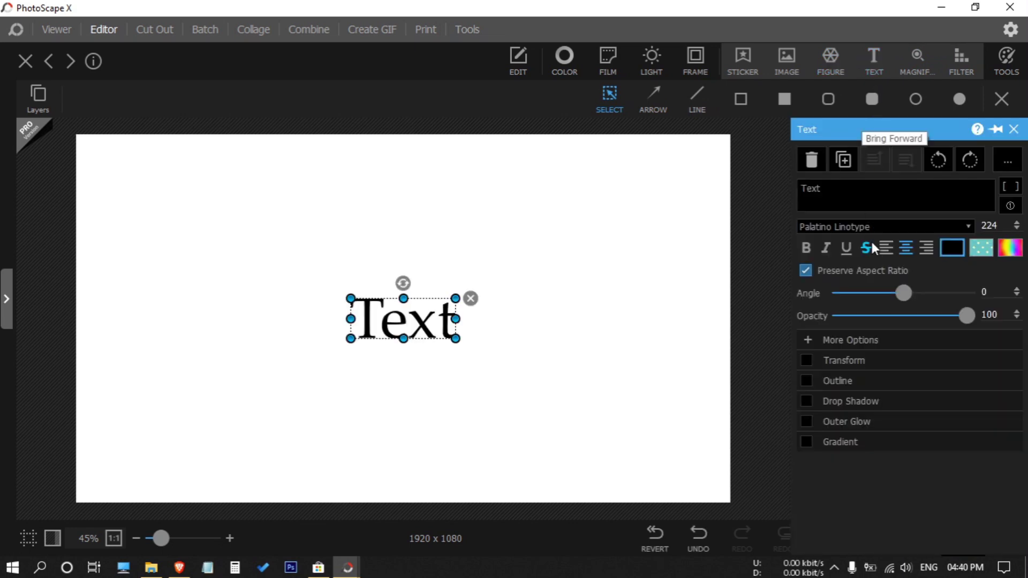
click(877, 228)
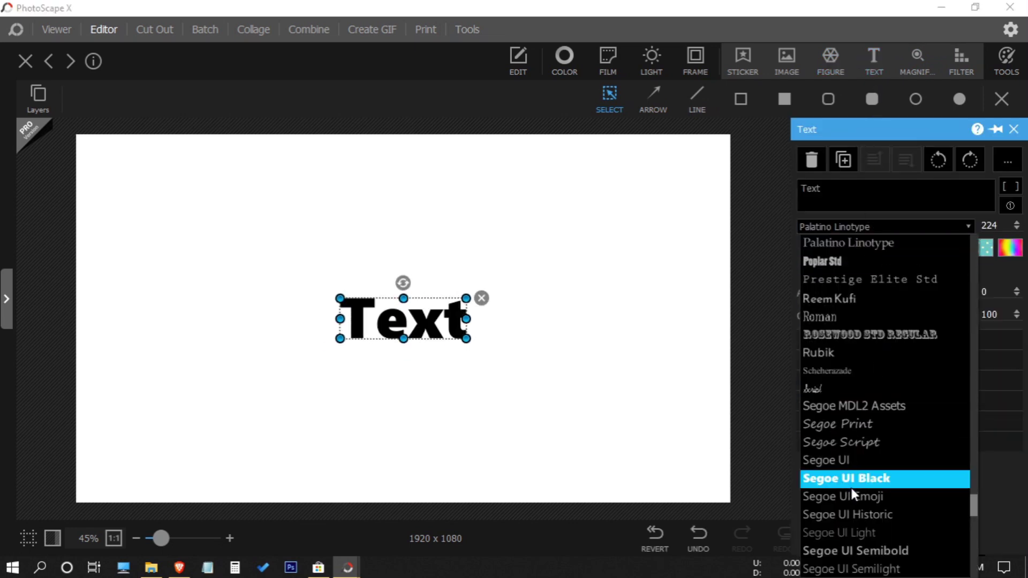
click(872, 550)
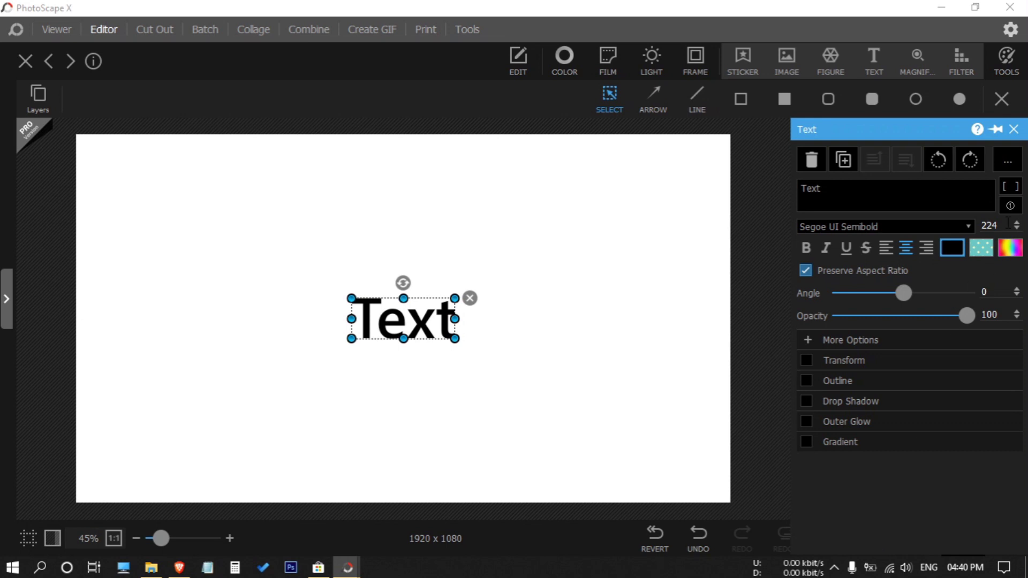
click(951, 248)
click(889, 245)
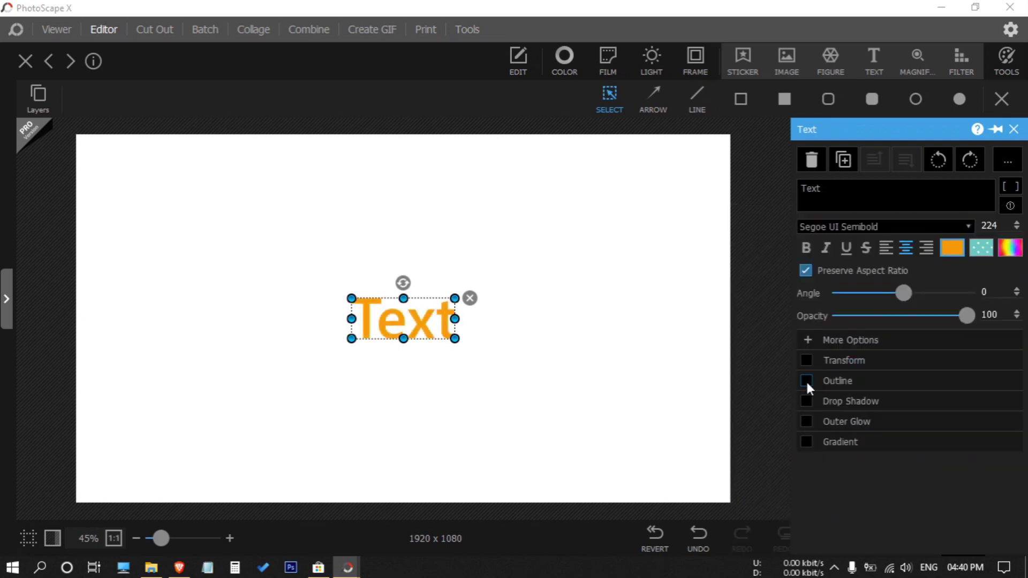
Give the text a red outline and a 25/25/45 drop shadow, placed left of centre.
click(805, 380)
click(801, 88)
click(850, 377)
click(806, 455)
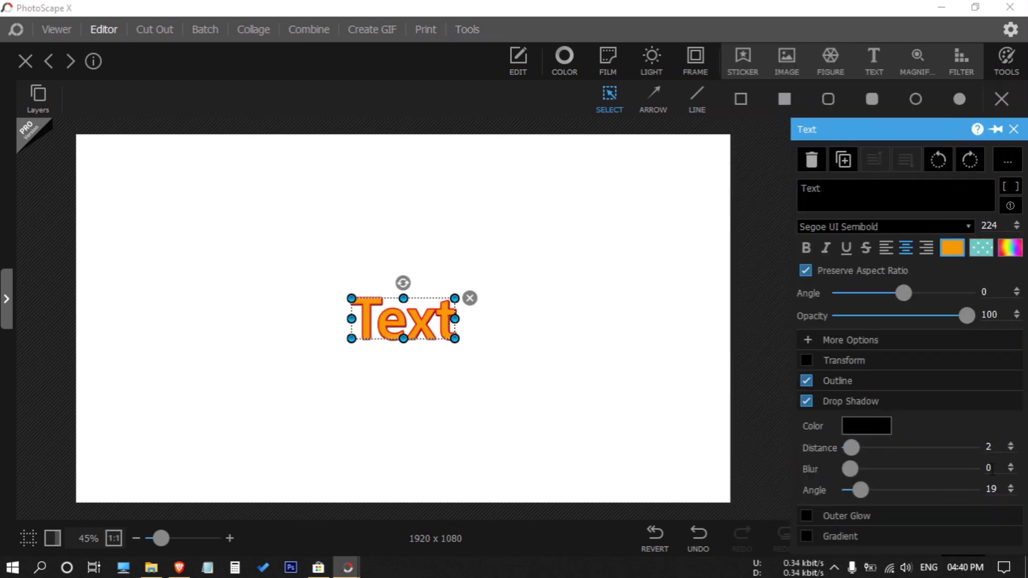
text(25)
key(Tab)
text(25)
key(Tab)
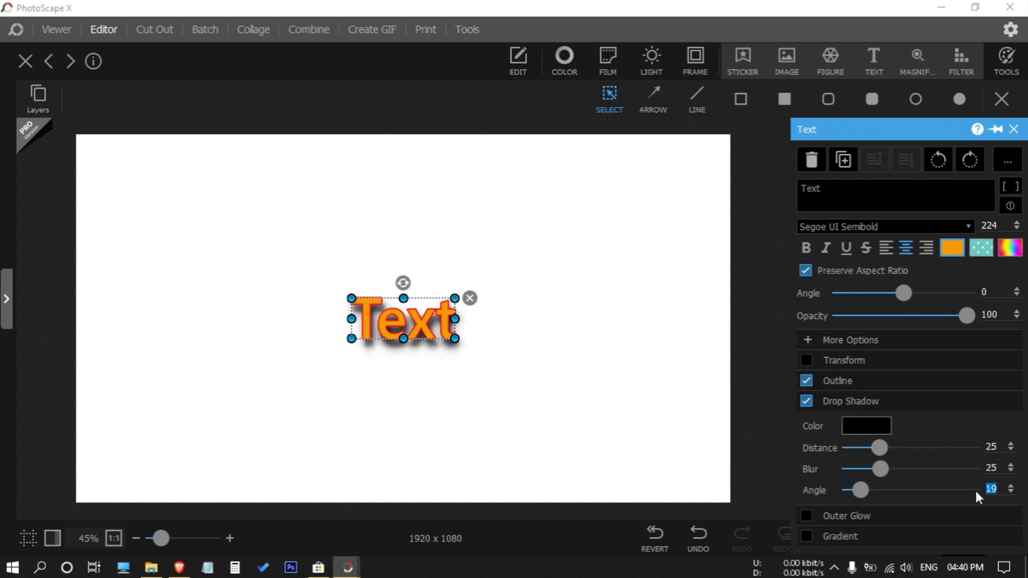
text(45)
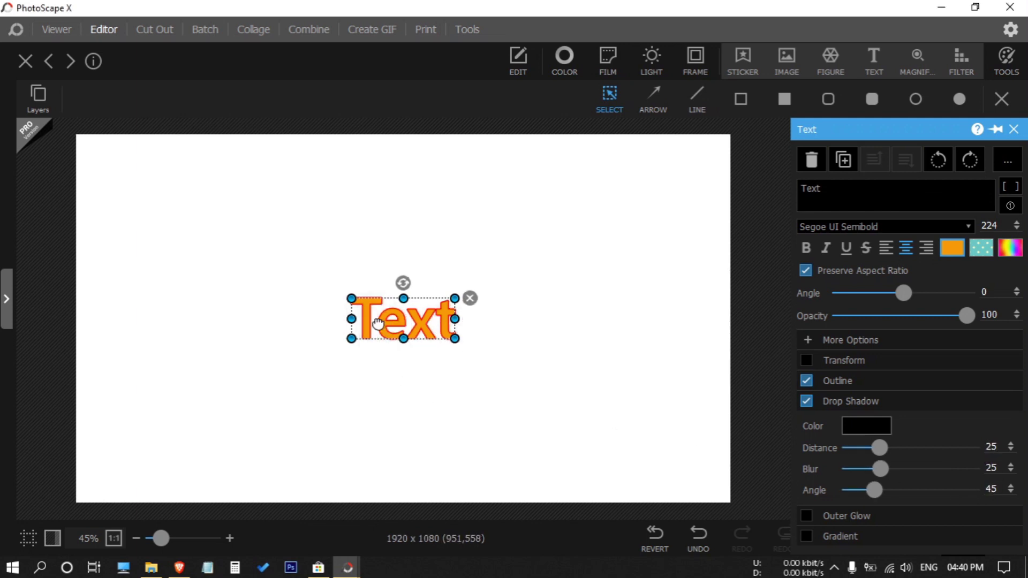
drag(394, 323, 334, 321)
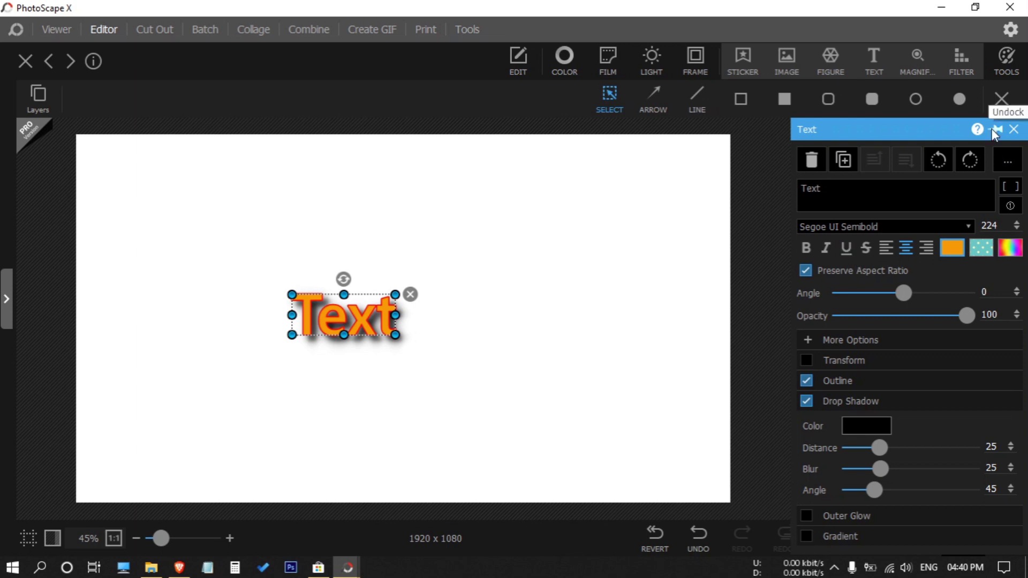
click(1000, 98)
Insert the logo image 20190505_073820.png onto the canvas.
click(967, 68)
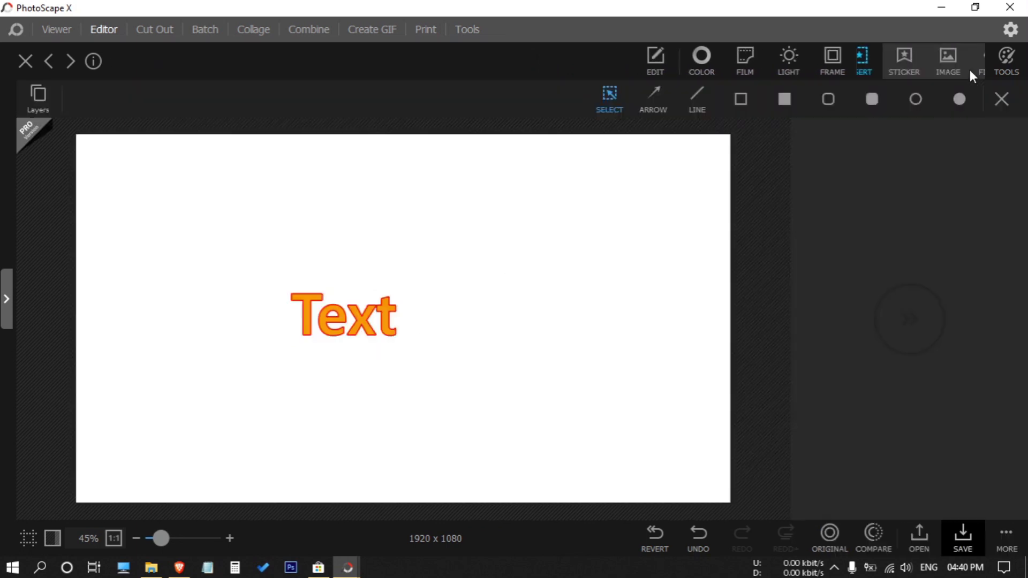
click(788, 57)
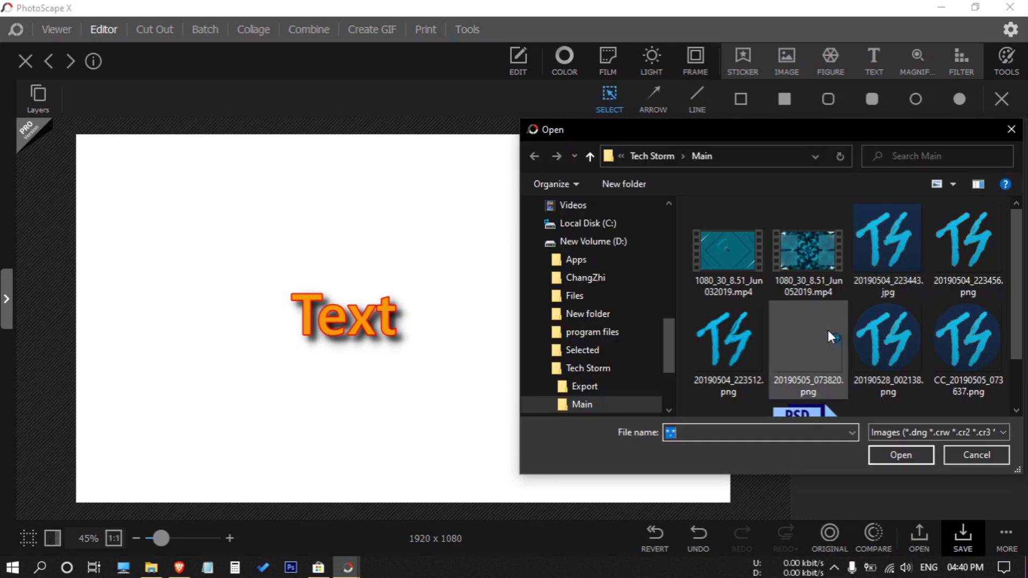
scroll(827, 332, down, 1)
click(811, 283)
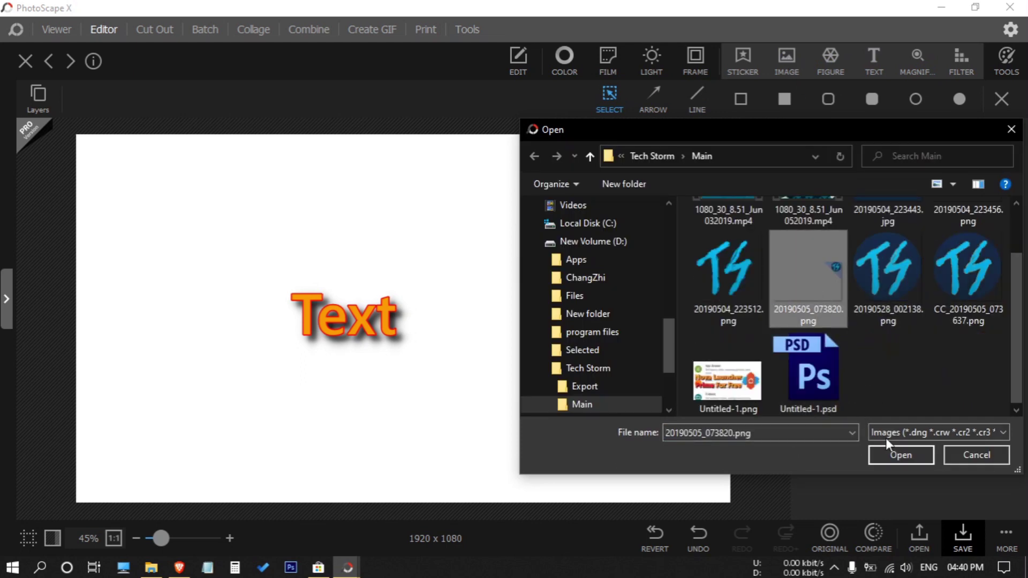
click(899, 453)
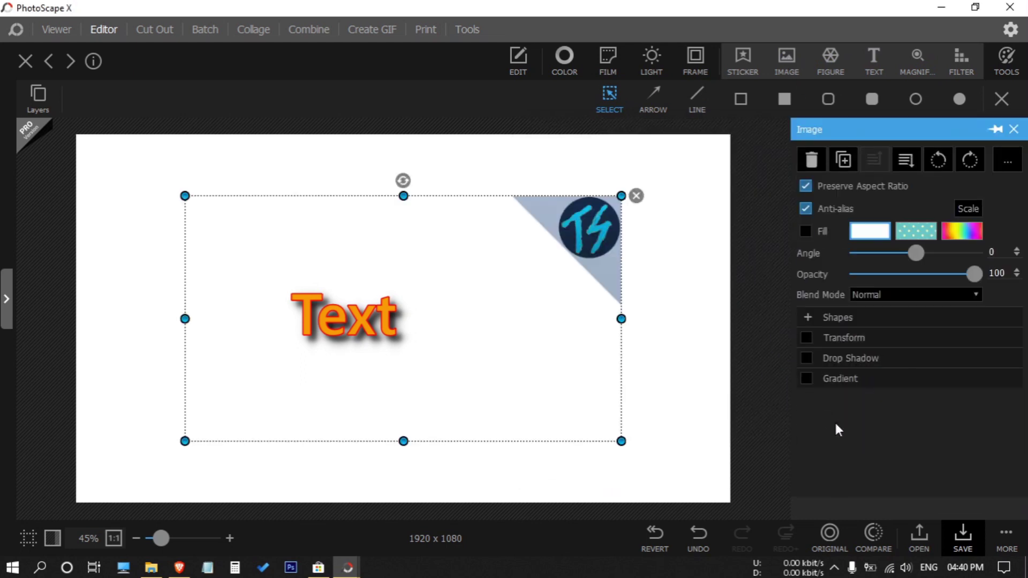
Scale the logo image to the canvas so the TS logo sits top-right.
right_click(567, 232)
mouse_move(684, 494)
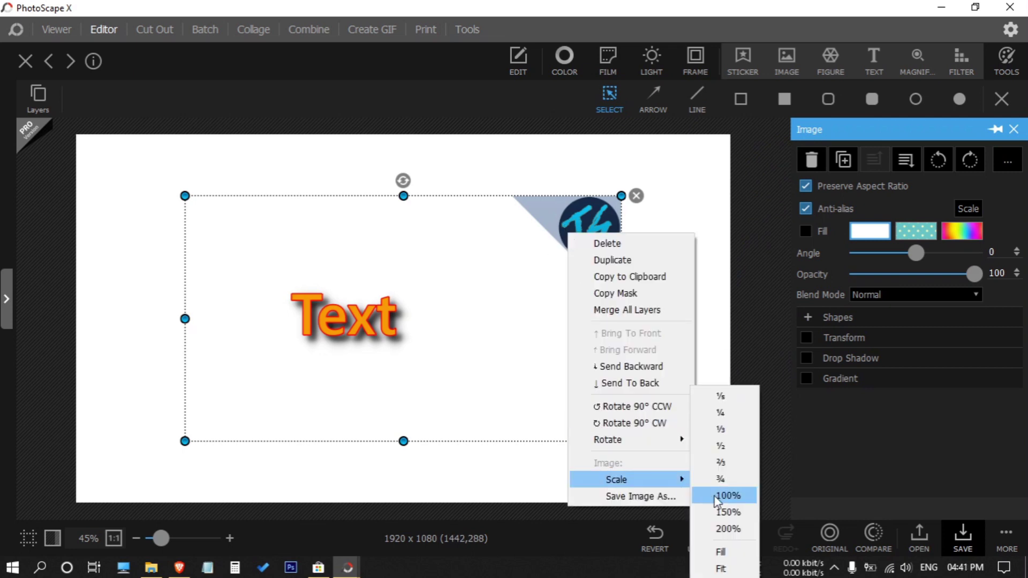
click(736, 568)
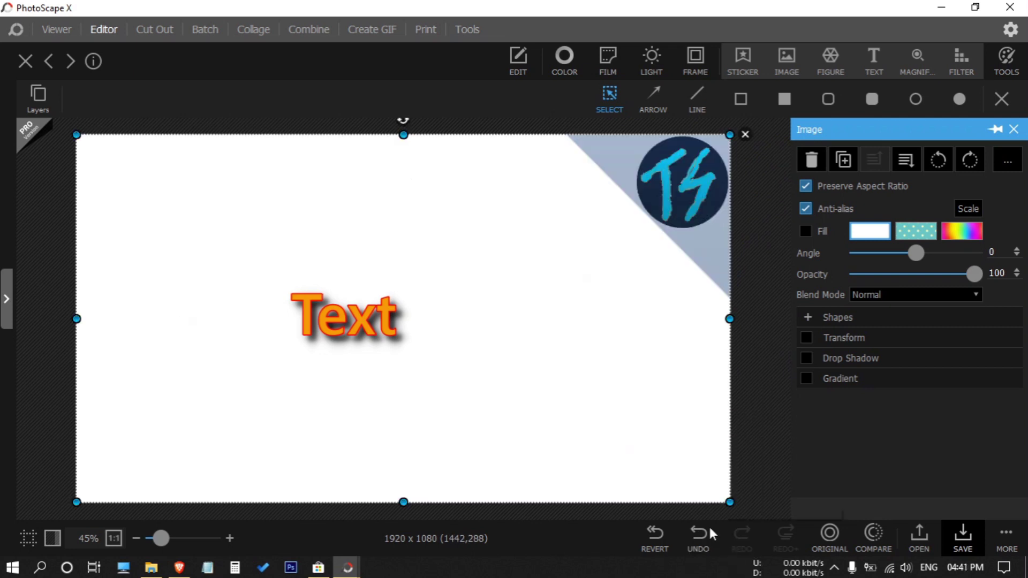
click(38, 97)
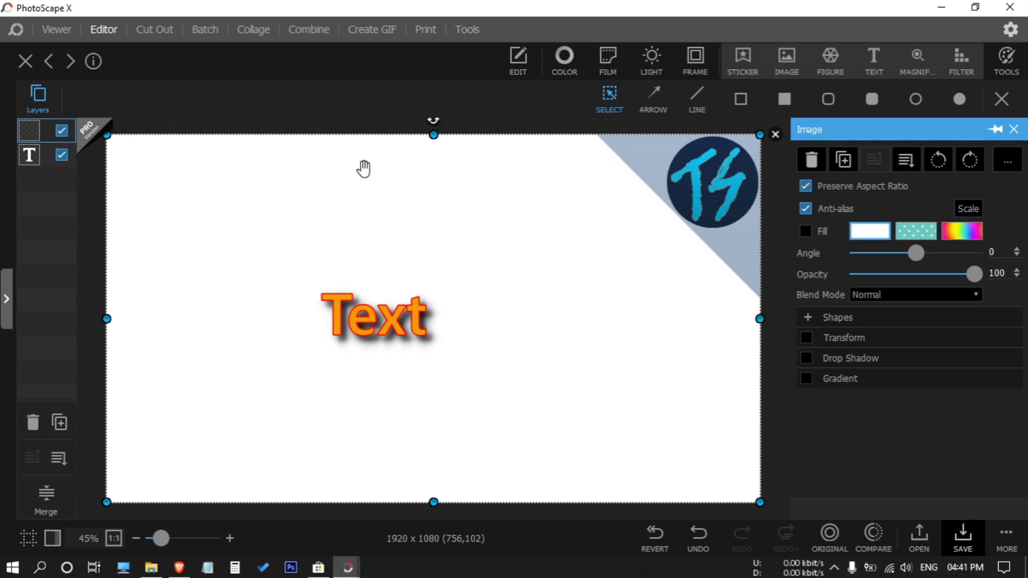
Save the template as the project 'Thumnail 2.0 .psxprj' on the Desktop.
click(959, 537)
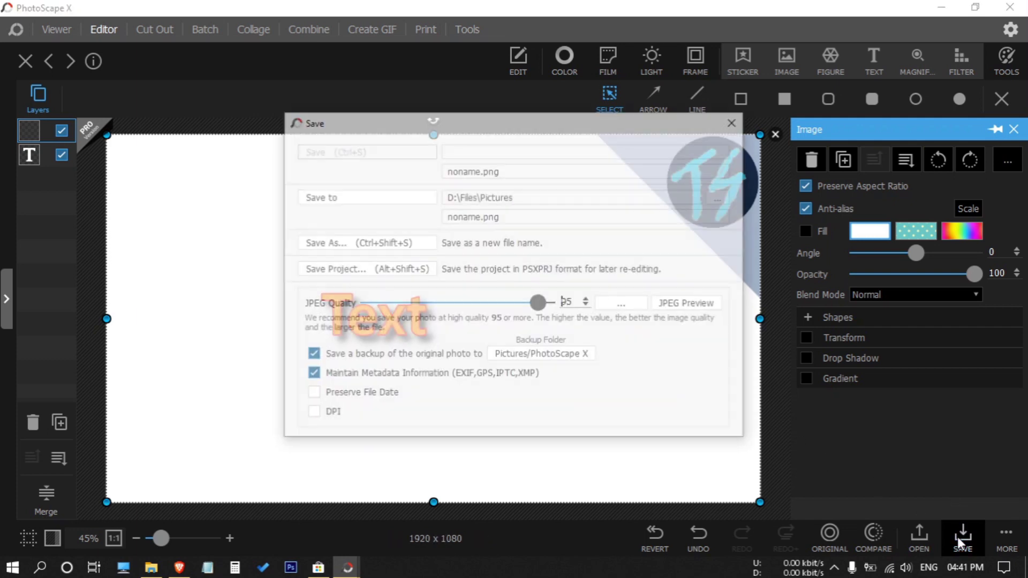
click(404, 274)
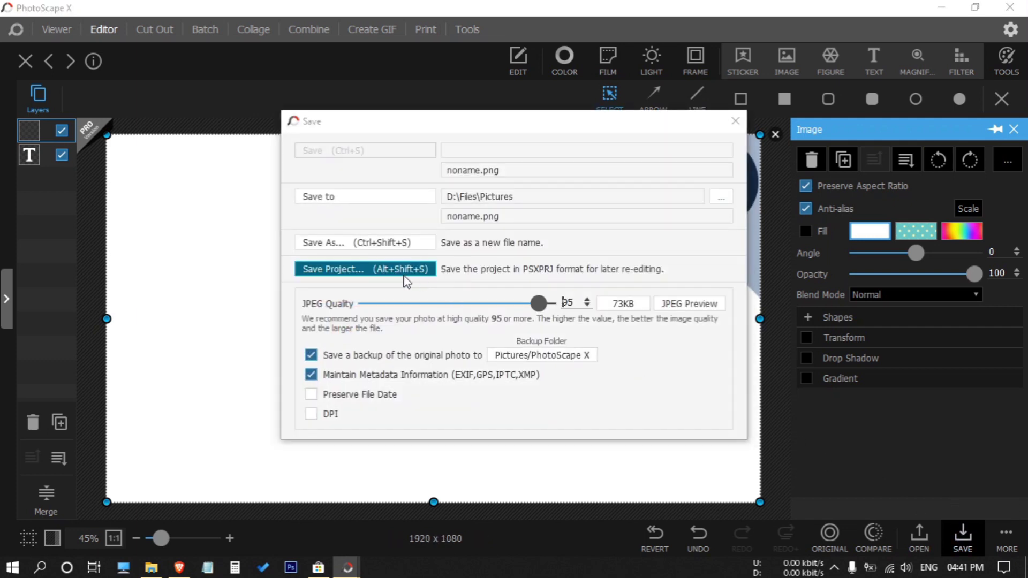
click(344, 316)
click(458, 254)
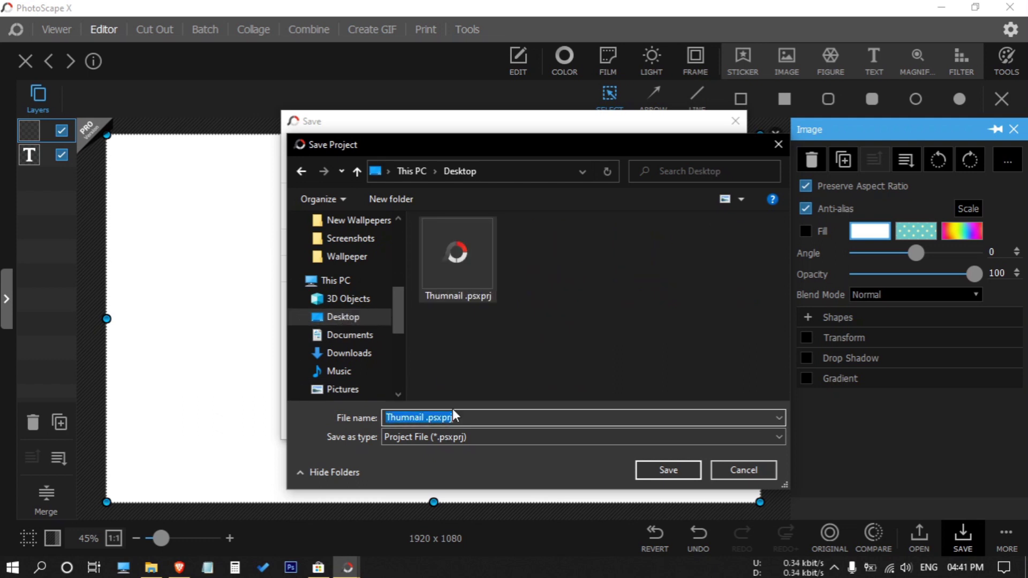
click(423, 418)
click(668, 470)
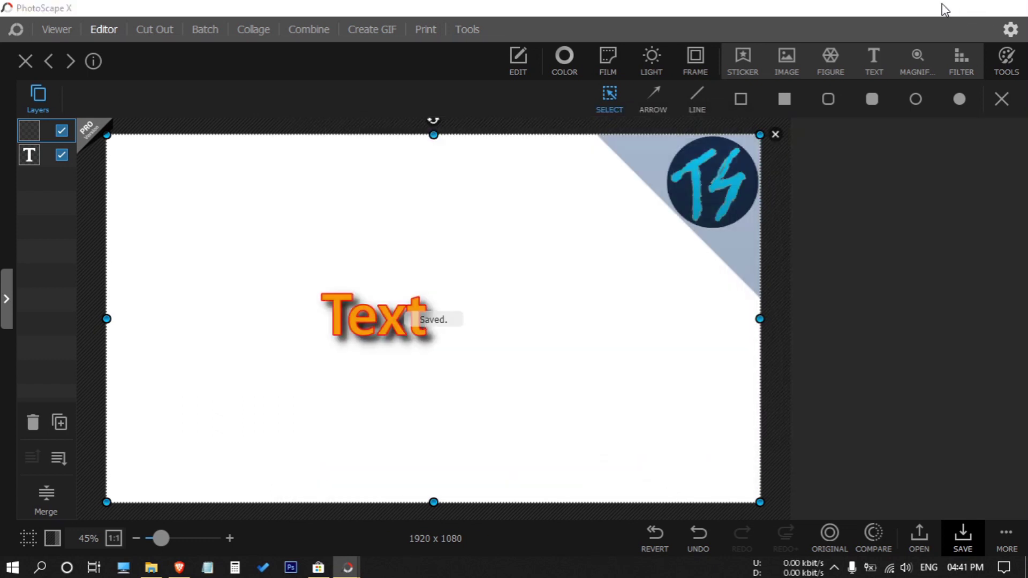
click(941, 6)
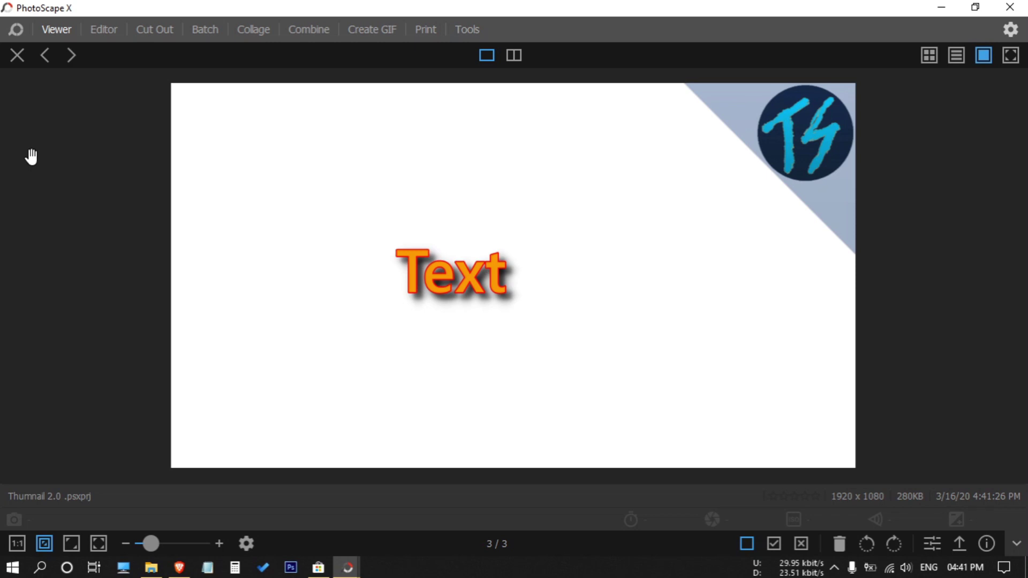
Copy the Thumnail 2.0 image and paste it into the Editor canvas as a separate editable layer.
key(ctrl+c)
click(101, 28)
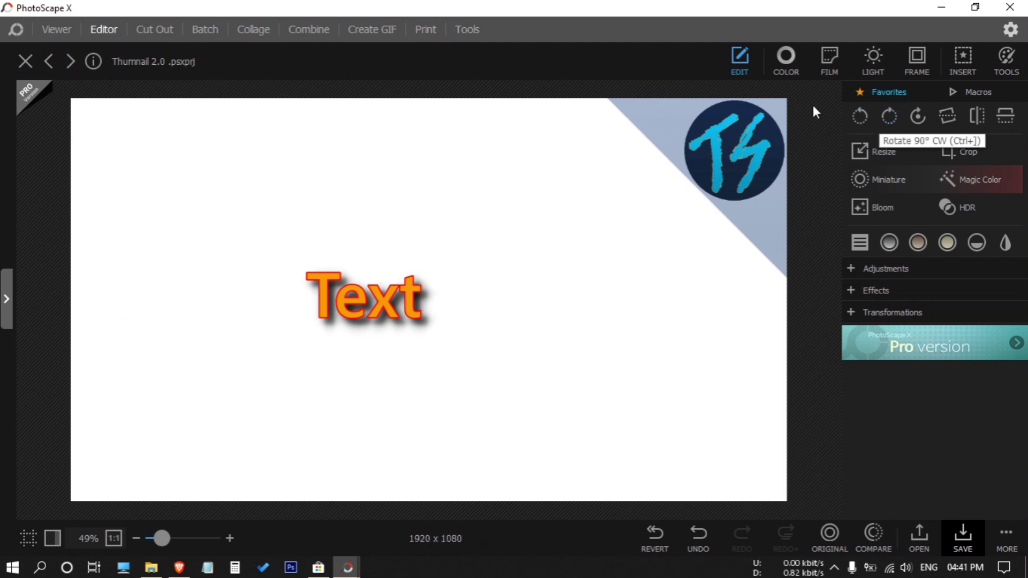
key(ctrl+v)
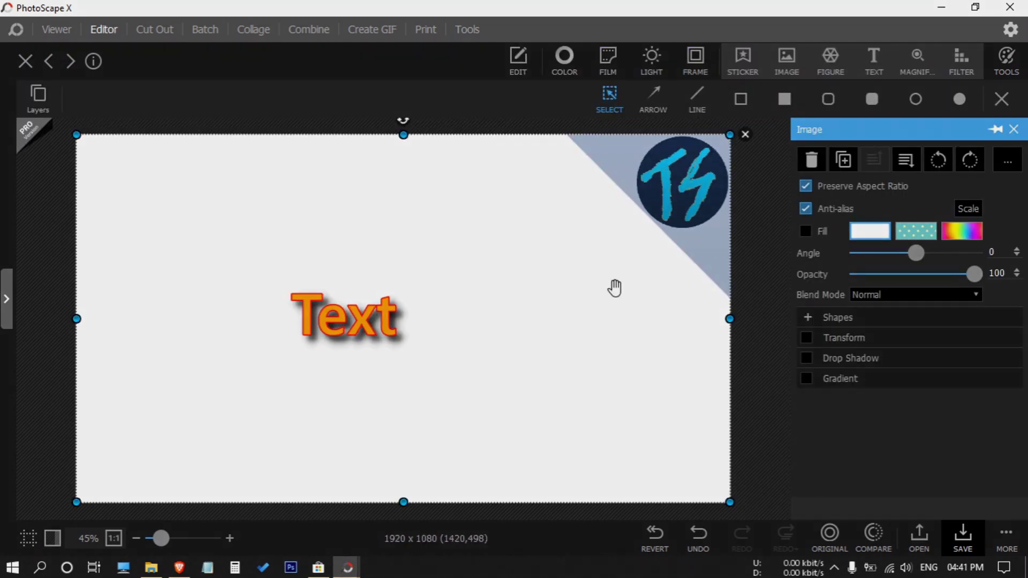